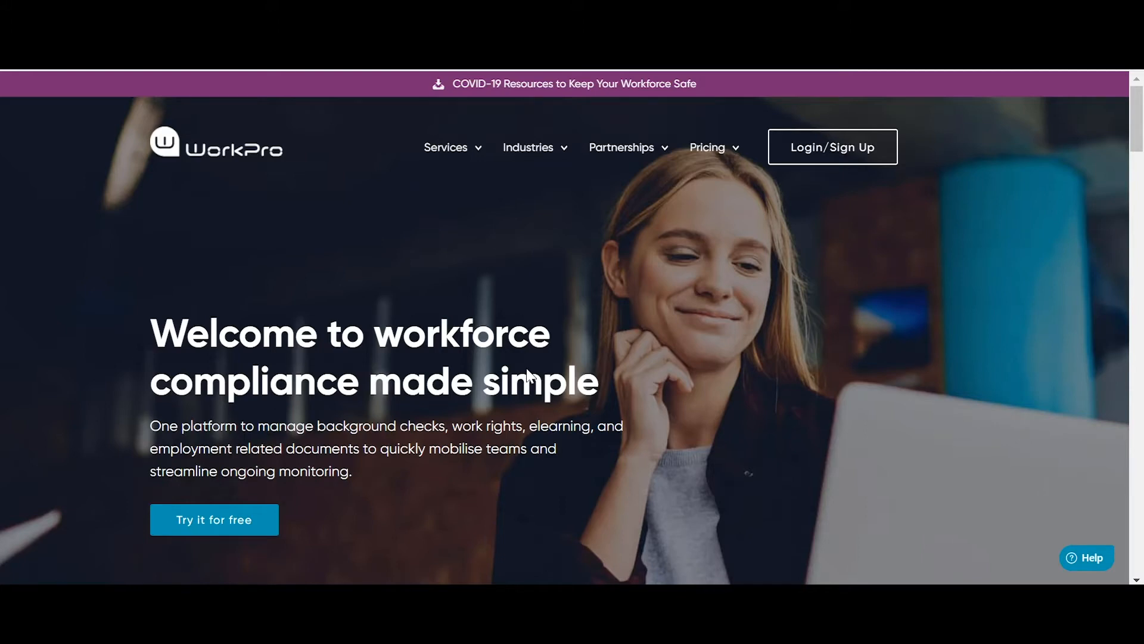
- Log in to the Australian WorkPro system with the username demo_clientau and the account password
{"action": "left_click", "coordinate": [813, 146]}
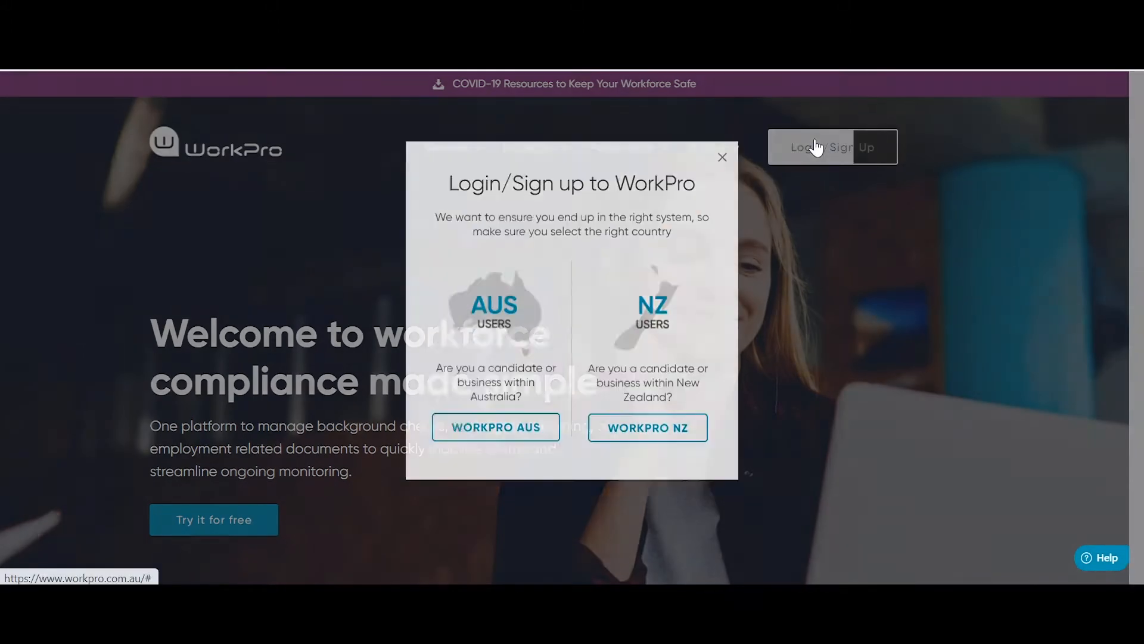
{"action": "left_click", "coordinate": [468, 445]}
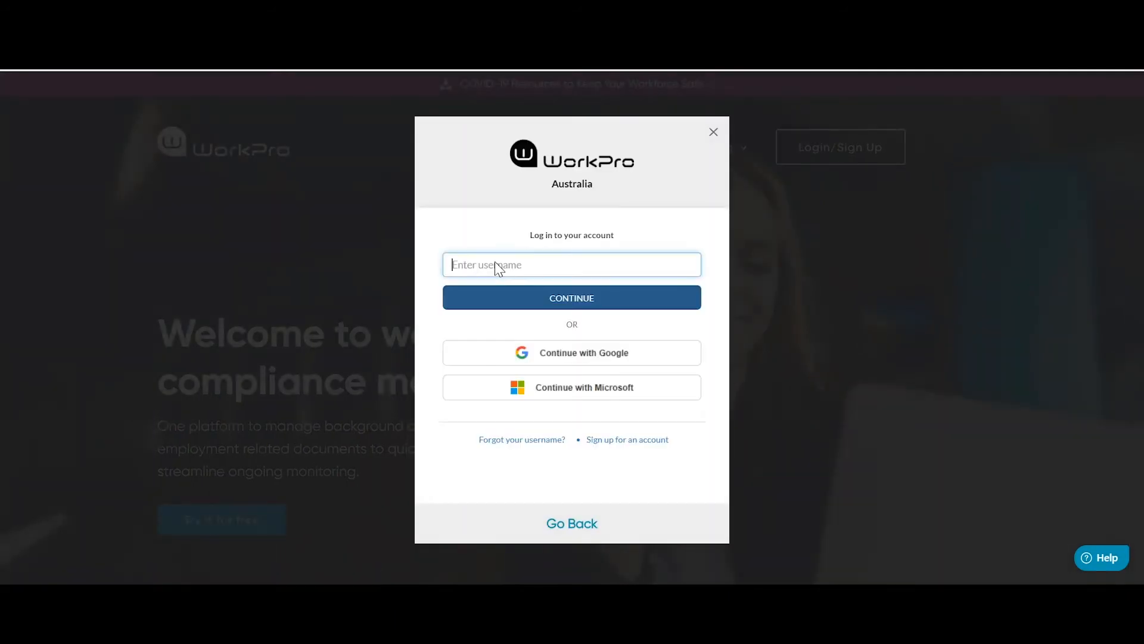
{"action": "left_click", "coordinate": [495, 264]}
{"action": "type", "text": "demo_clientau"}
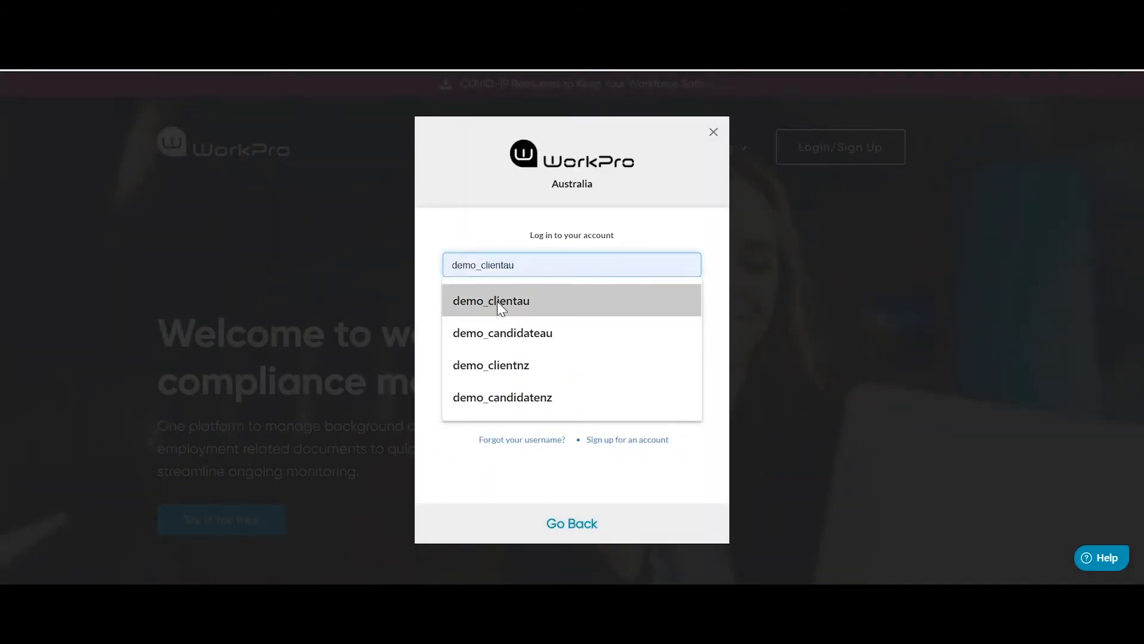
{"action": "left_click", "coordinate": [498, 300]}
{"action": "left_click", "coordinate": [599, 303]}
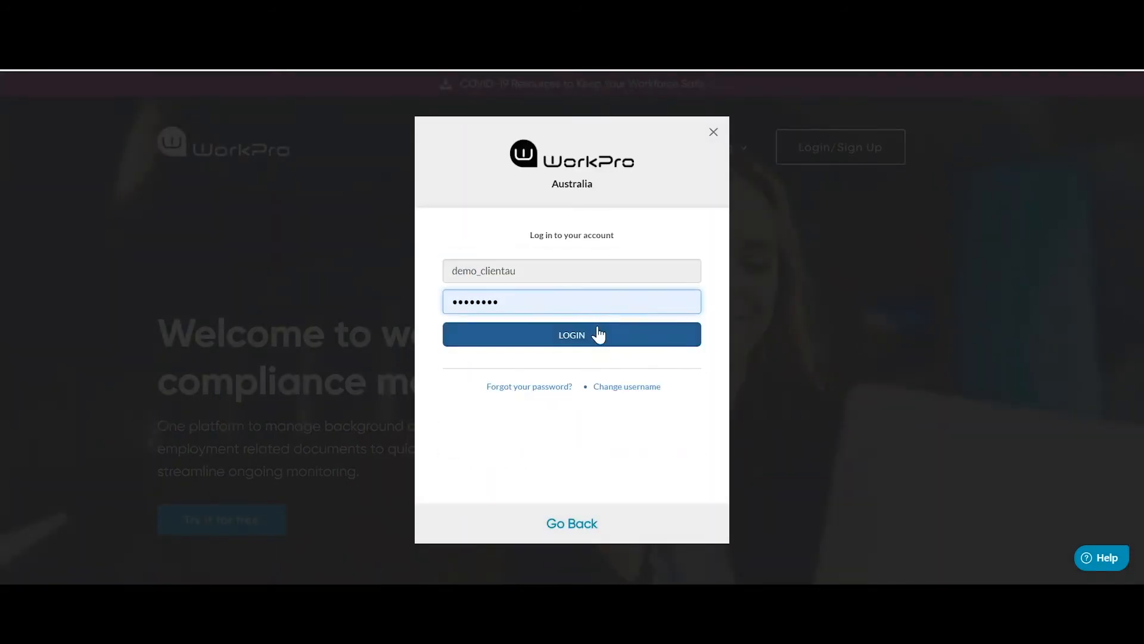
{"action": "left_click", "coordinate": [599, 335]}
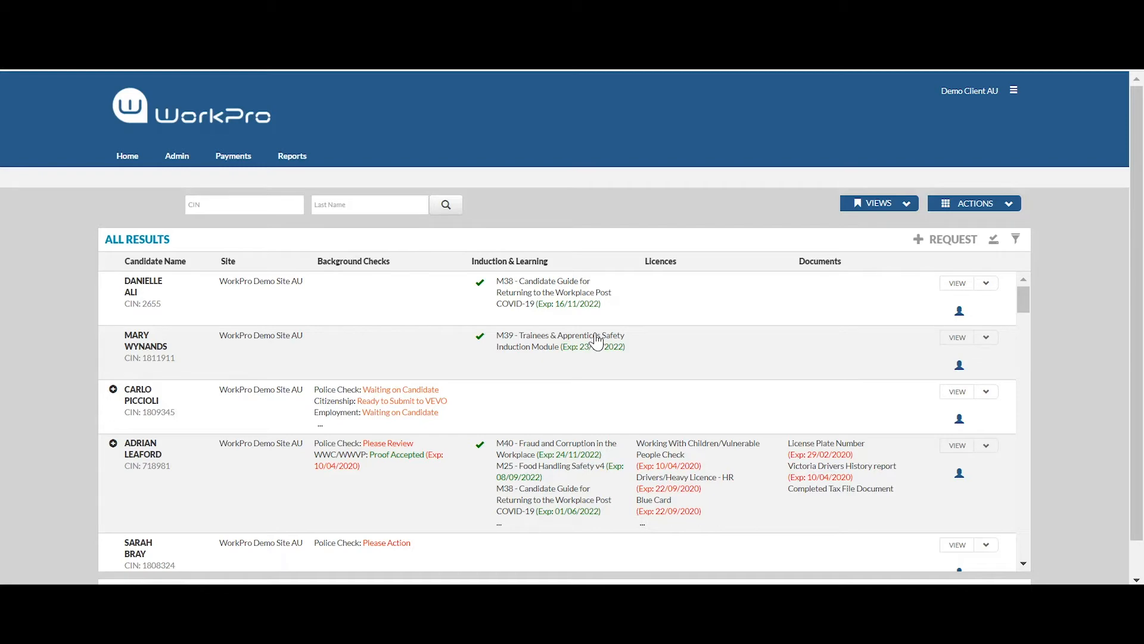
- Start a new request to a new candidate and add a Referoo reference check to it
{"action": "left_click", "coordinate": [955, 243]}
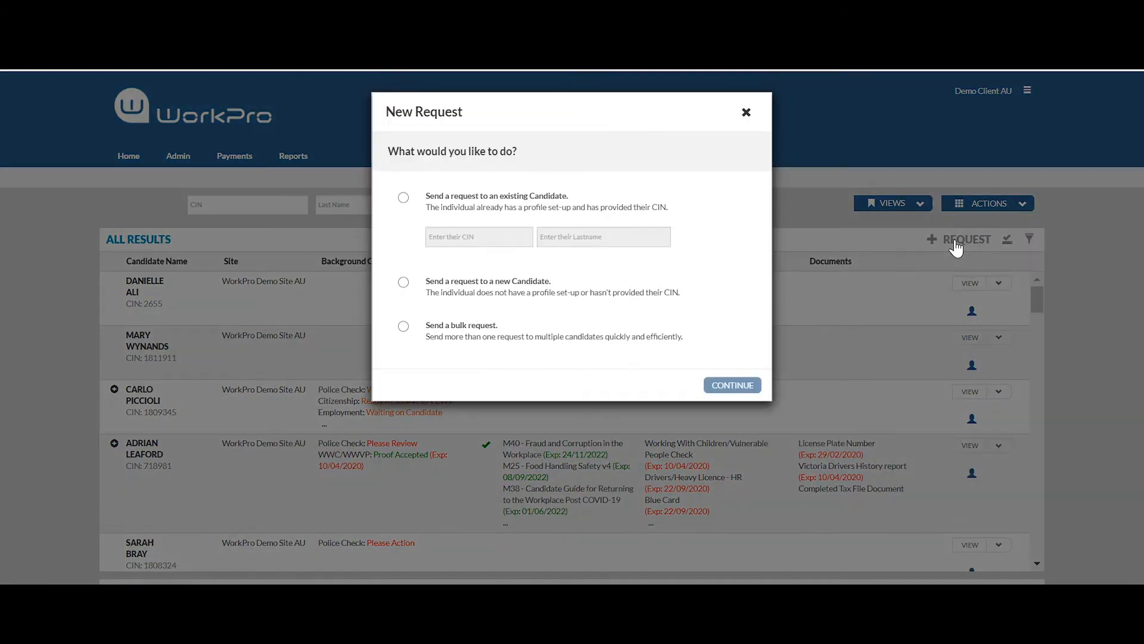
{"action": "left_click", "coordinate": [492, 283]}
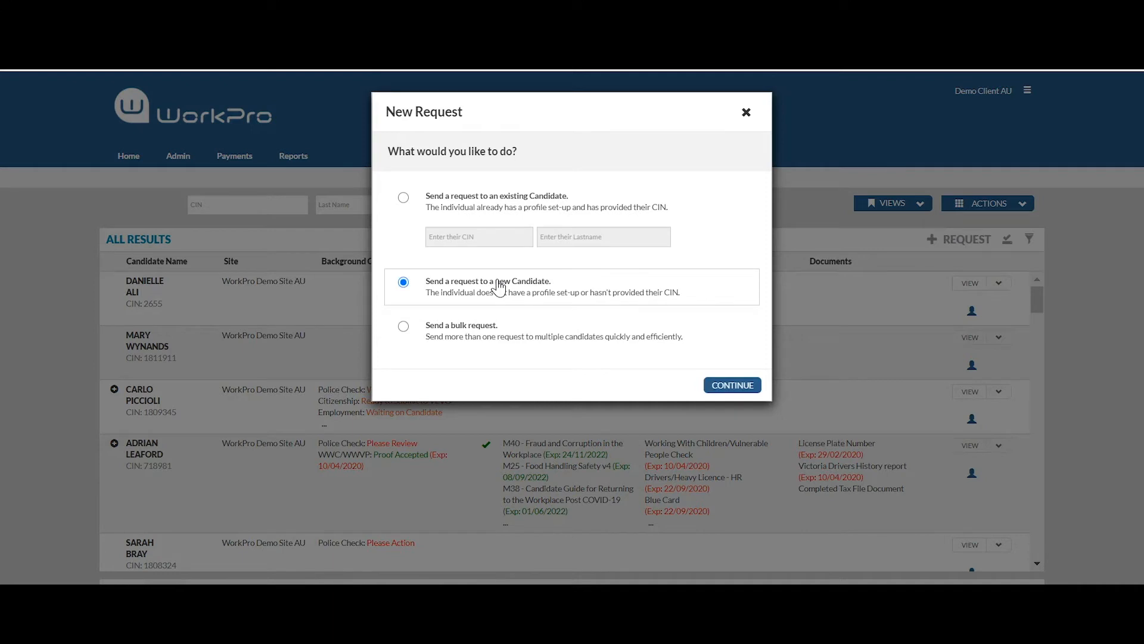
{"action": "left_click", "coordinate": [721, 392]}
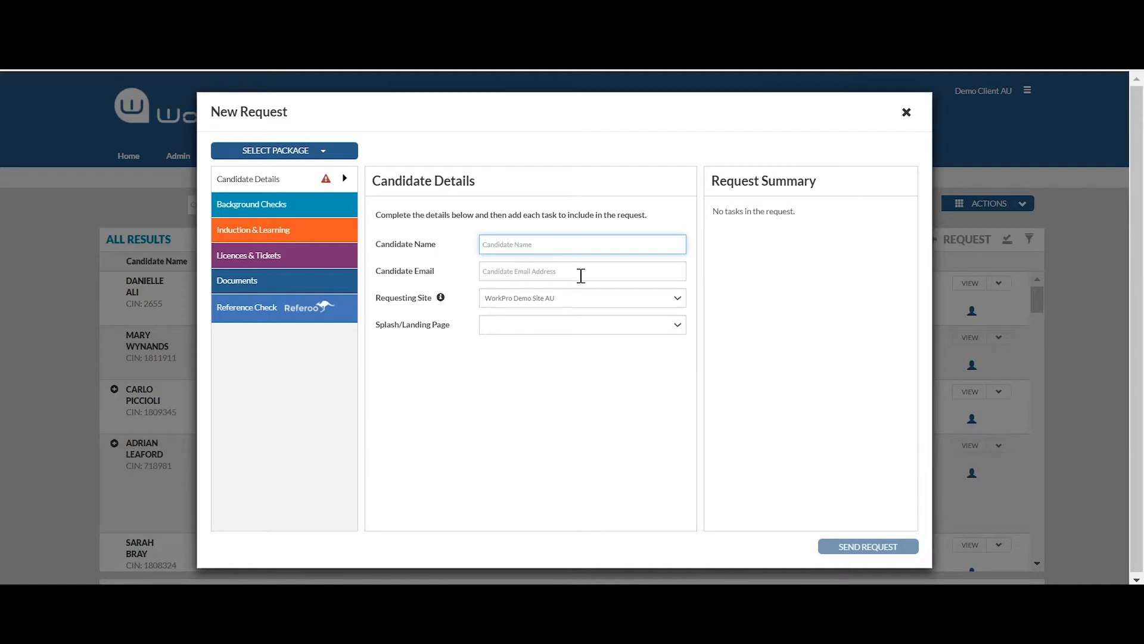
{"action": "left_click", "coordinate": [266, 313]}
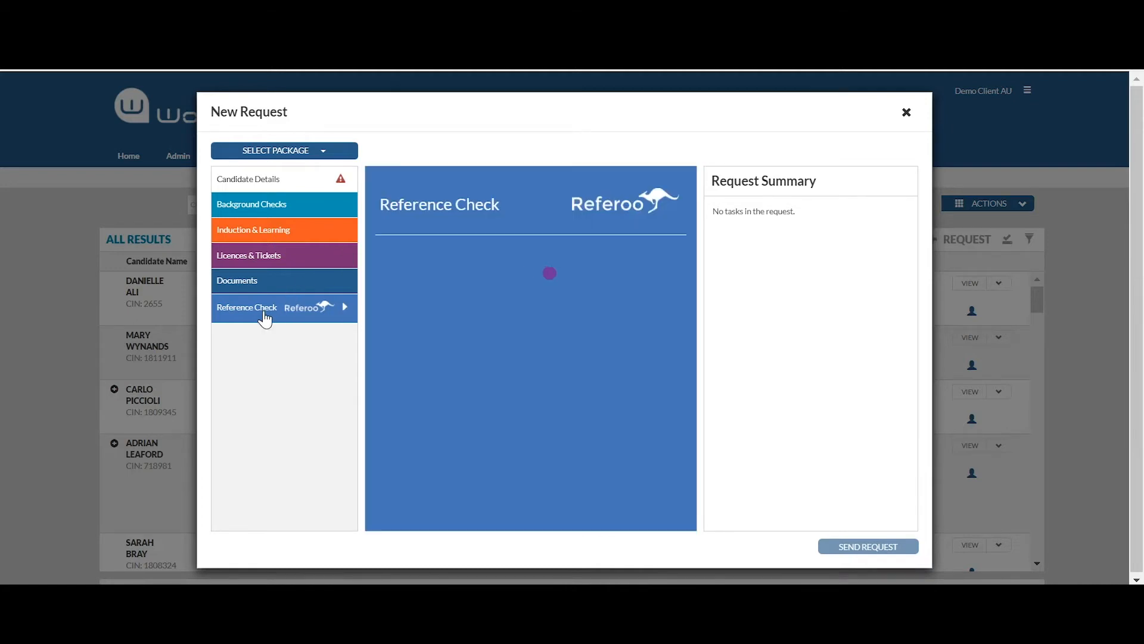
{"action": "left_click", "coordinate": [401, 252]}
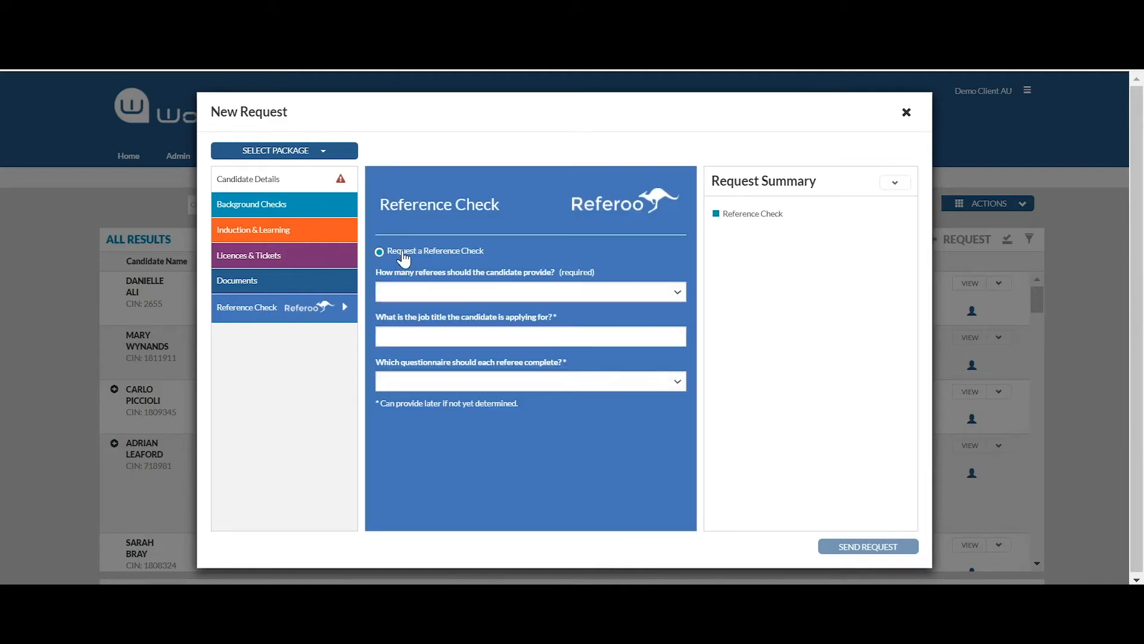
- Examine the referee number and questionnaire options of the reference check, and close the request without sending it
{"action": "left_click", "coordinate": [428, 295]}
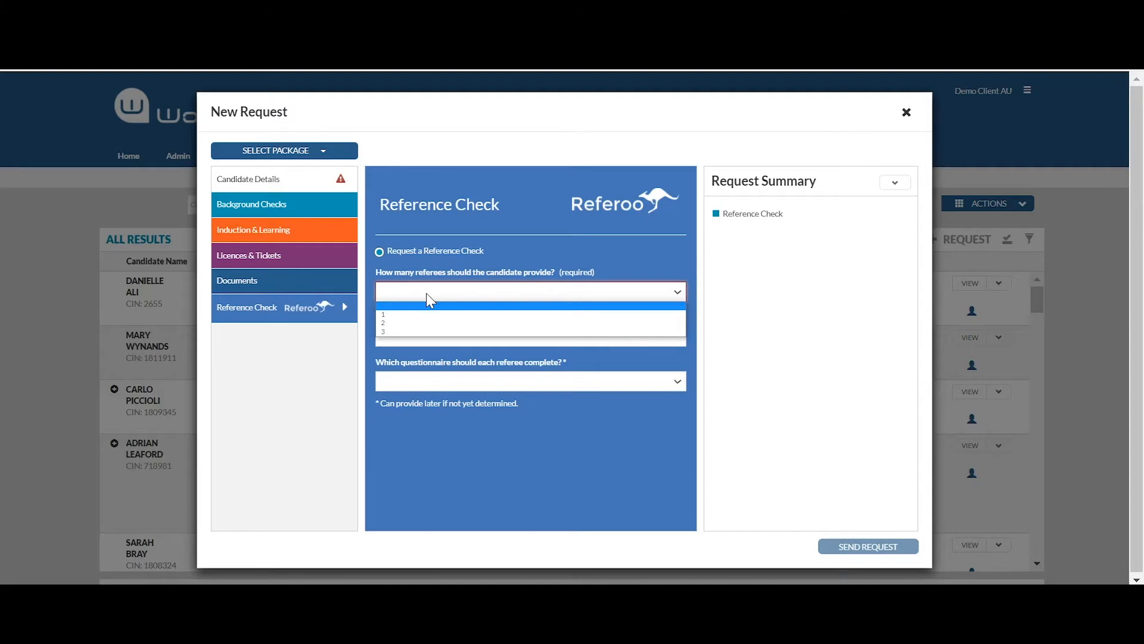
{"action": "left_click", "coordinate": [428, 295]}
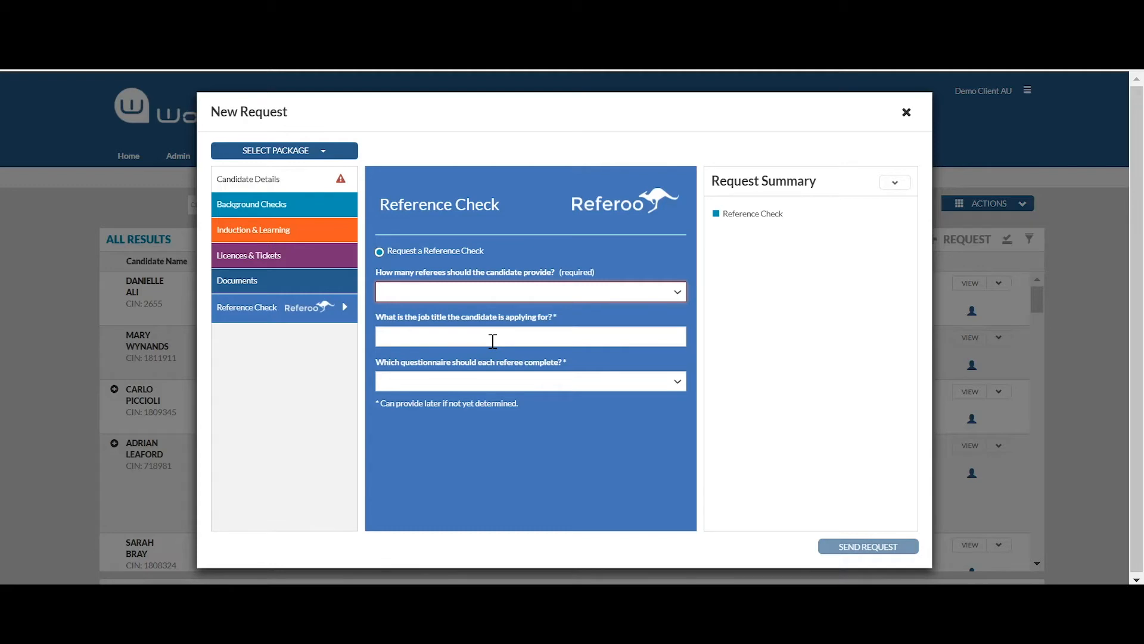
{"action": "left_click", "coordinate": [471, 382]}
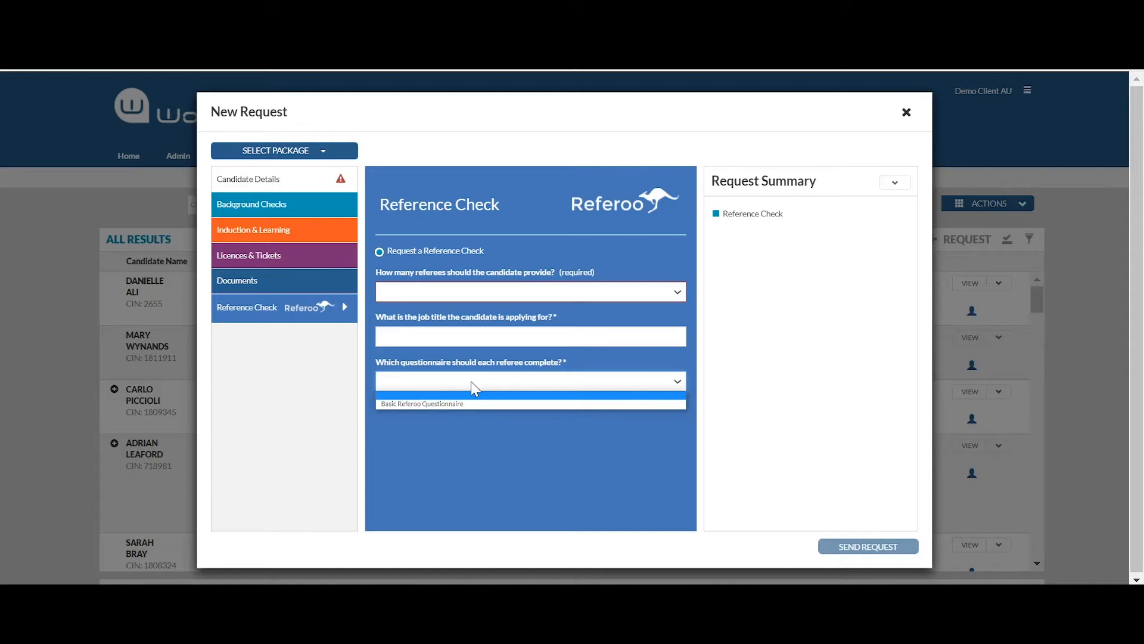
{"action": "left_click", "coordinate": [471, 383]}
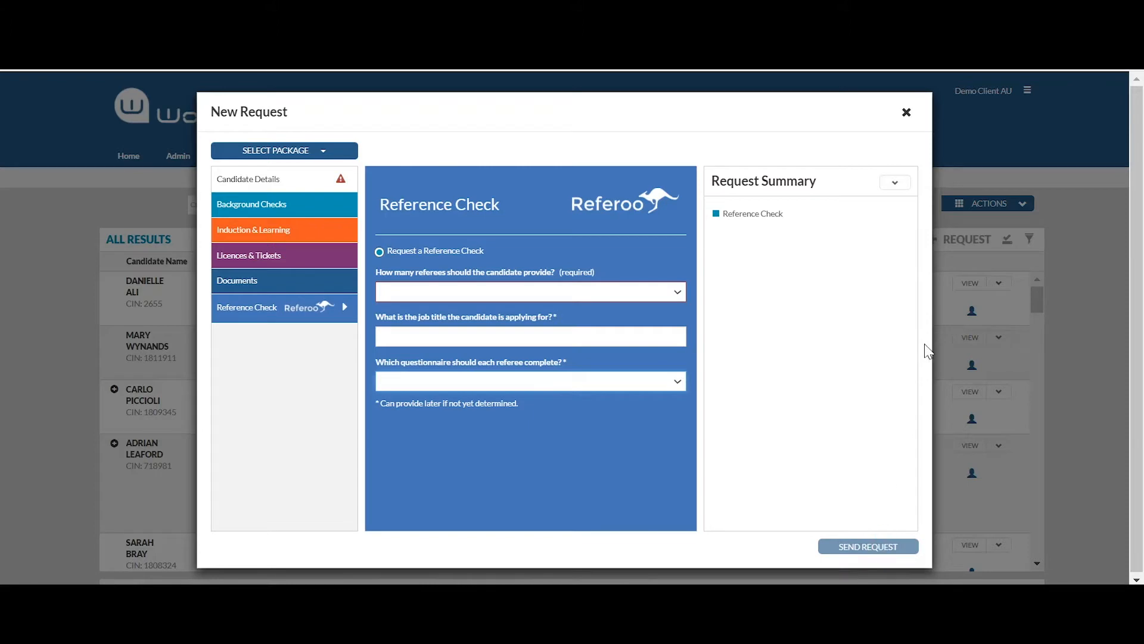
{"action": "left_click", "coordinate": [906, 113]}
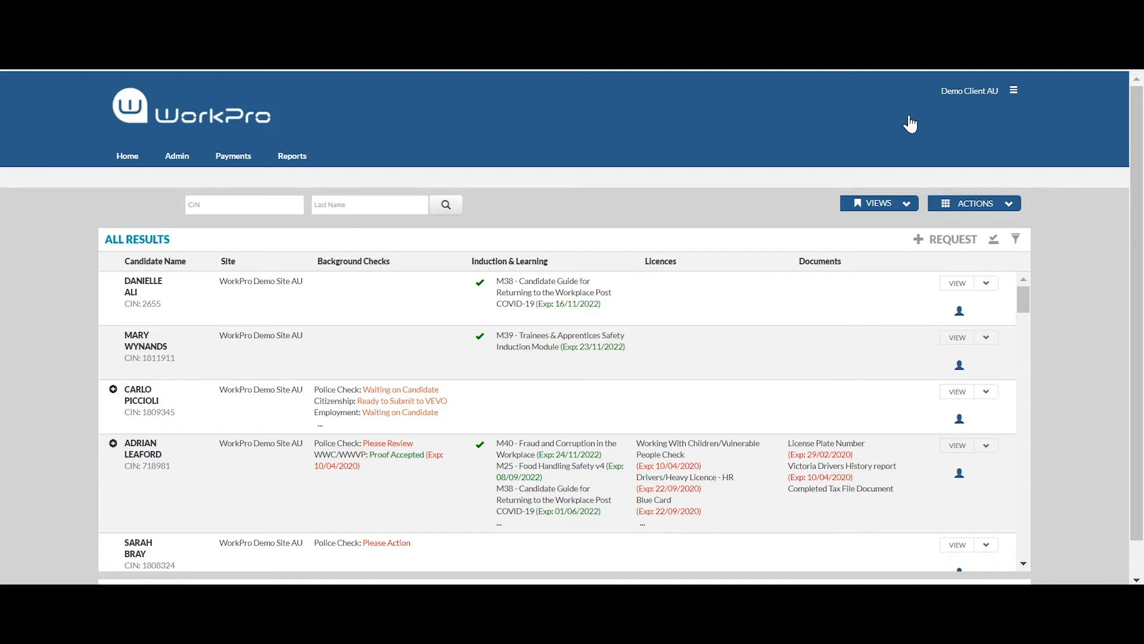
- Filter the candidate results by the Reference Check background check, with any status
{"action": "left_click", "coordinate": [1016, 240]}
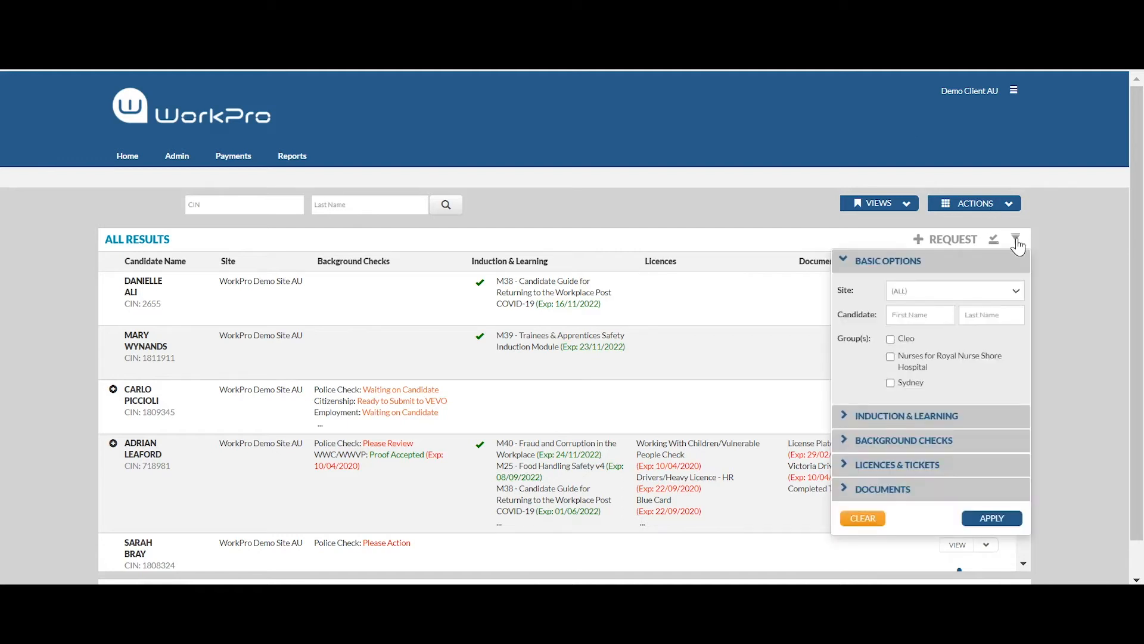
{"action": "left_click", "coordinate": [900, 442]}
{"action": "scroll", "coordinate": [988, 461], "scroll_direction": "down", "scroll_amount": 3}
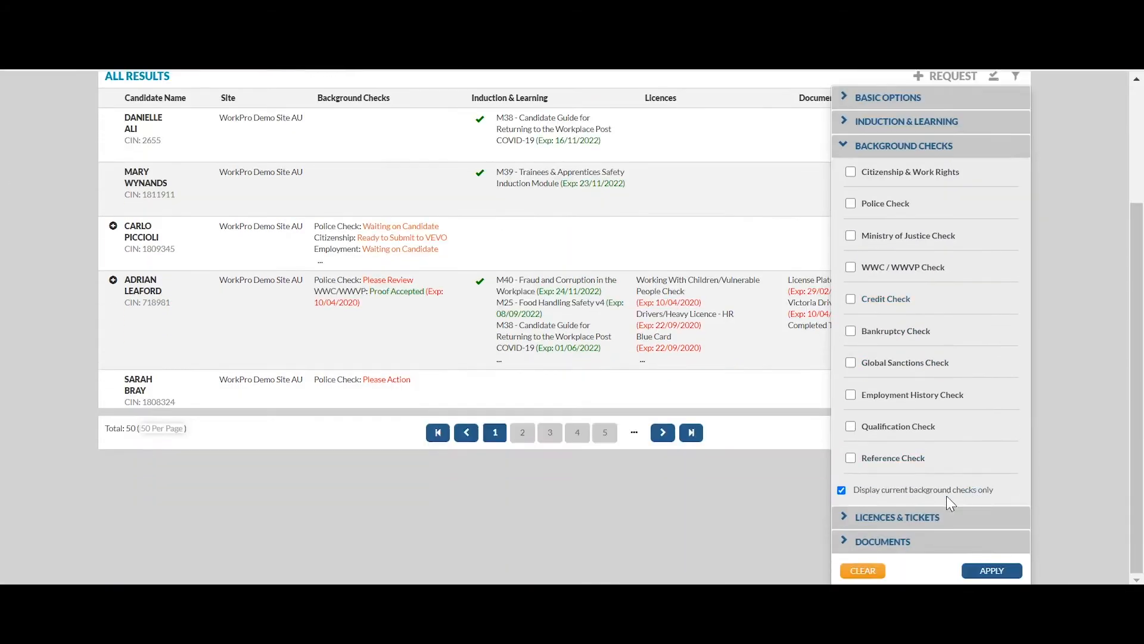
{"action": "left_click", "coordinate": [893, 458]}
{"action": "scroll", "coordinate": [935, 500], "scroll_direction": "down", "scroll_amount": 1}
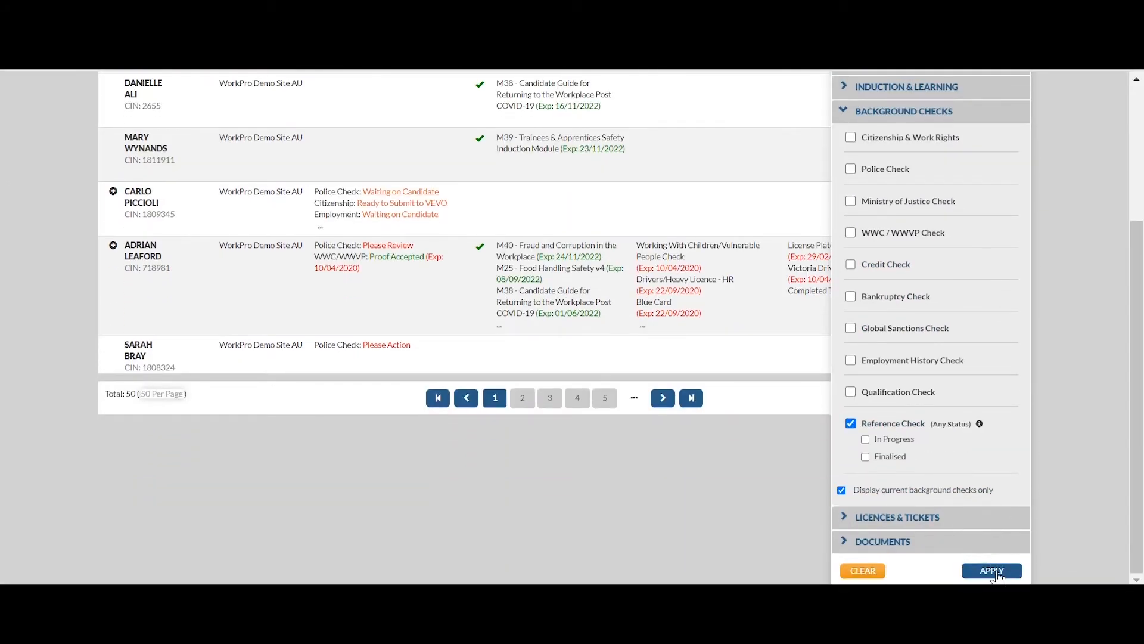
{"action": "left_click", "coordinate": [992, 571]}
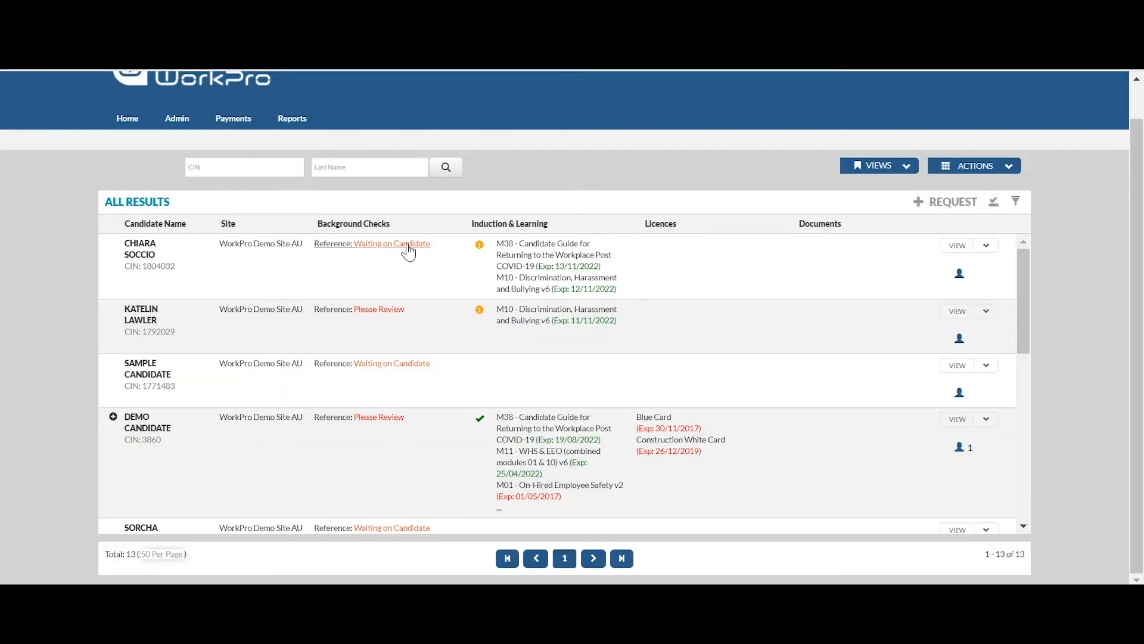
- Look through the reference statuses, view the Demo Candidate's reference check marked Please Review, and close it without submitting
{"action": "mouse_move", "coordinate": [408, 250]}
{"action": "mouse_move", "coordinate": [391, 321]}
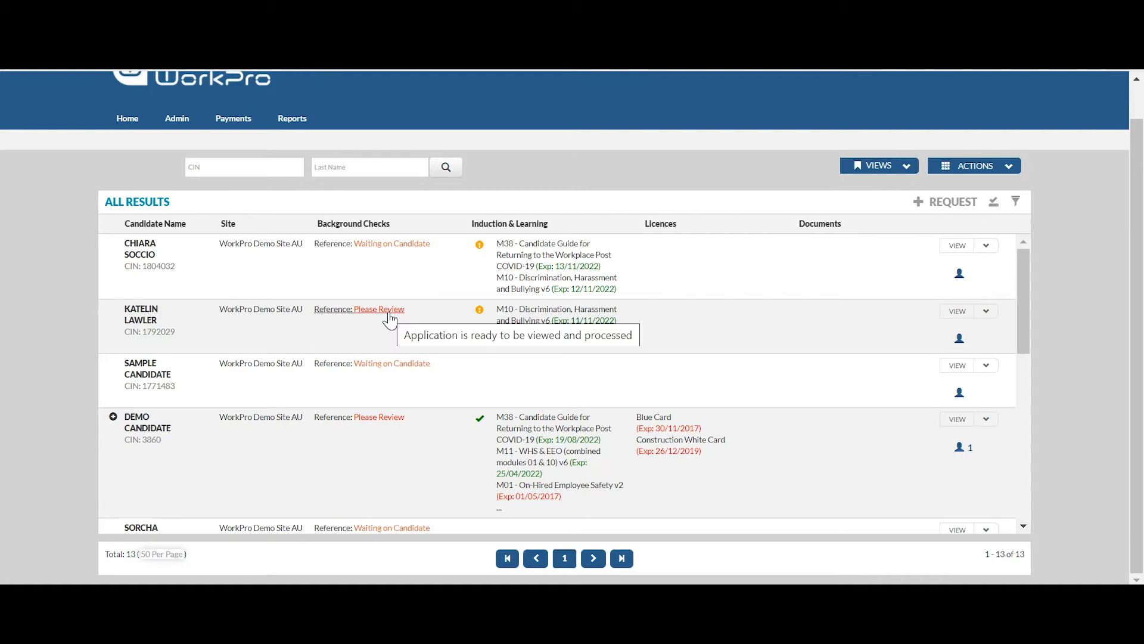
{"action": "scroll", "coordinate": [389, 417], "scroll_direction": "down", "scroll_amount": 5}
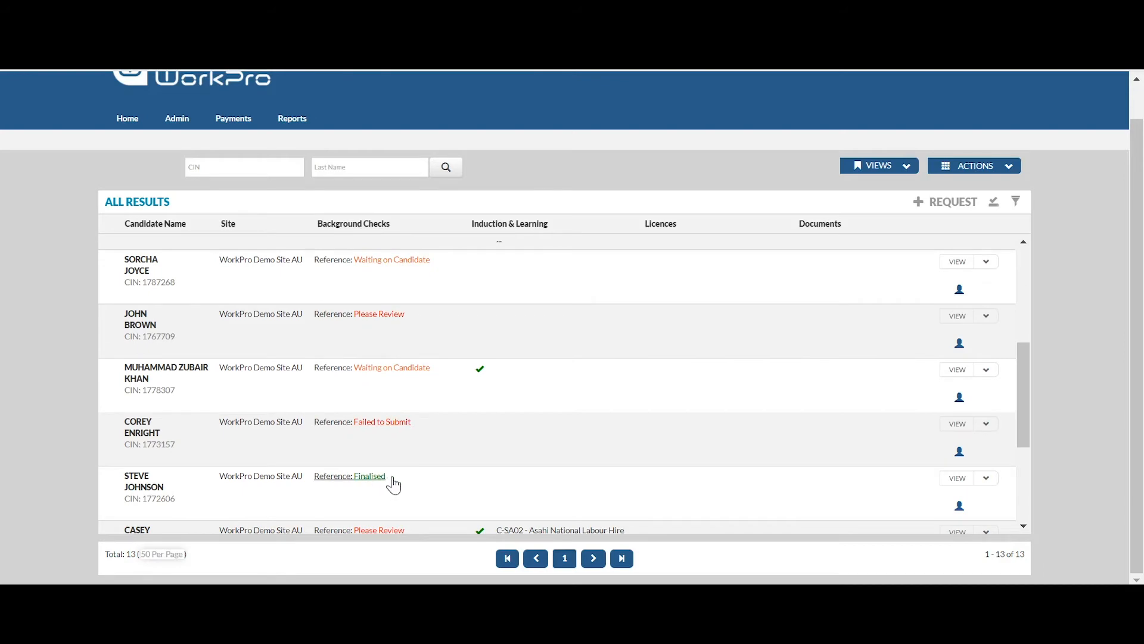
{"action": "scroll", "coordinate": [427, 406], "scroll_direction": "up", "scroll_amount": 3}
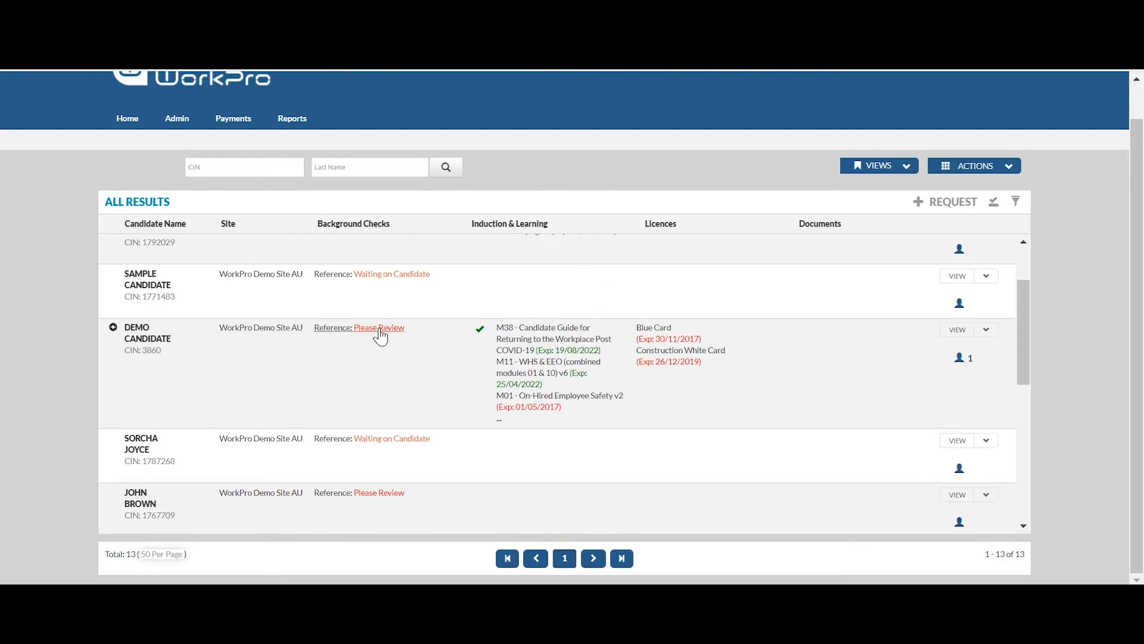
{"action": "left_click", "coordinate": [379, 327]}
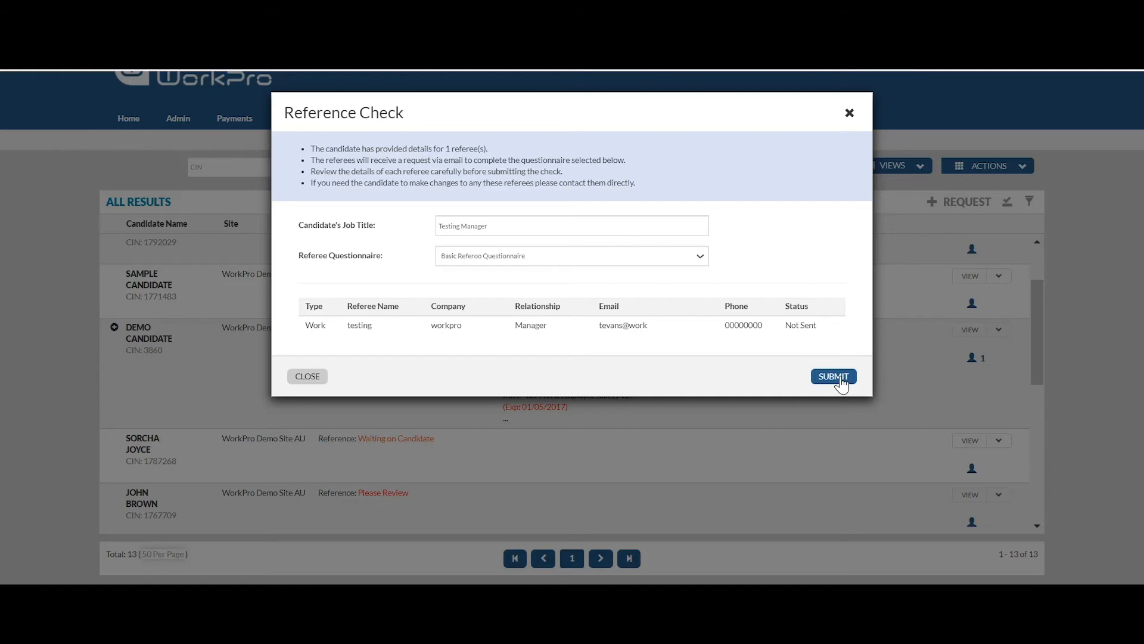
{"action": "left_click", "coordinate": [849, 114]}
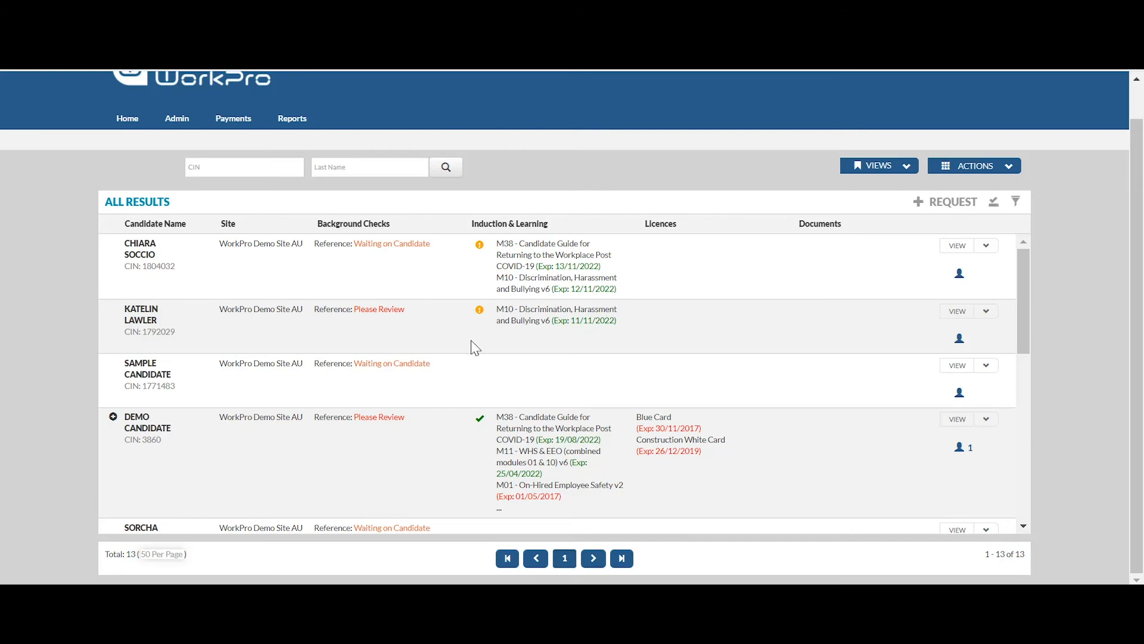
- View the completion details of the reference check marked Finalised, and close them
{"action": "scroll", "coordinate": [472, 348], "scroll_direction": "down", "scroll_amount": 5}
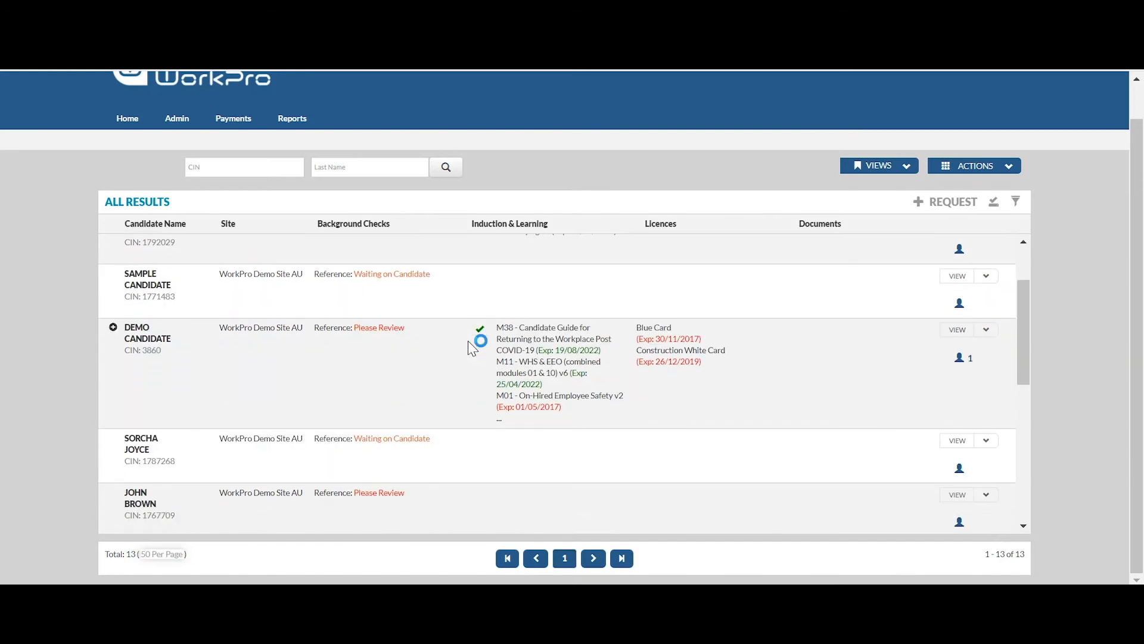
{"action": "scroll", "coordinate": [452, 375], "scroll_direction": "down", "scroll_amount": 2}
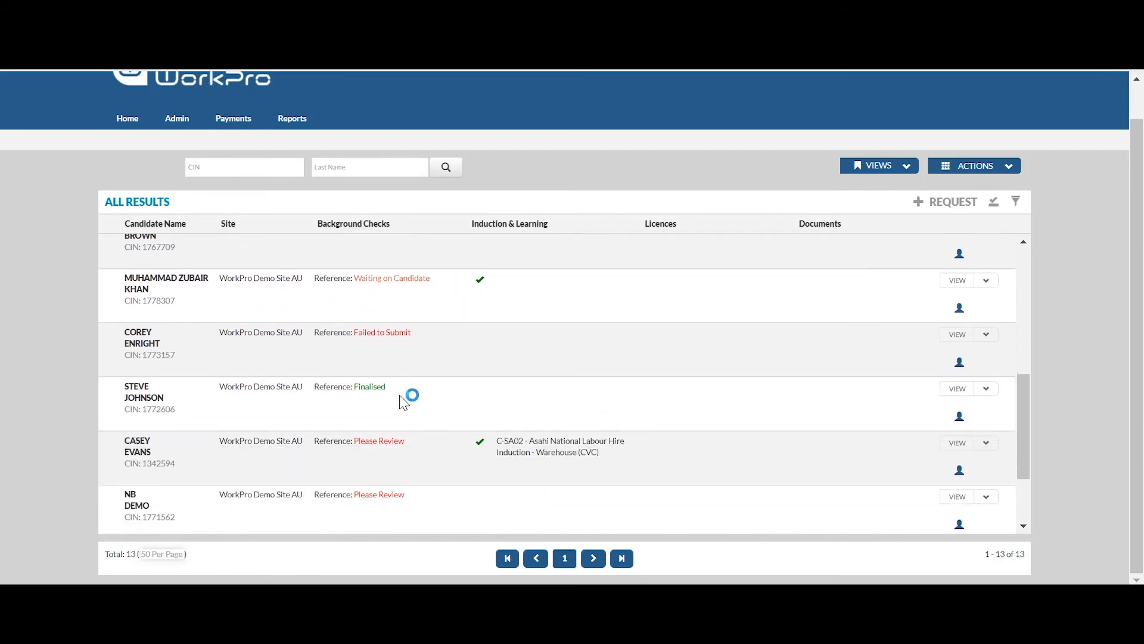
{"action": "left_click", "coordinate": [374, 391]}
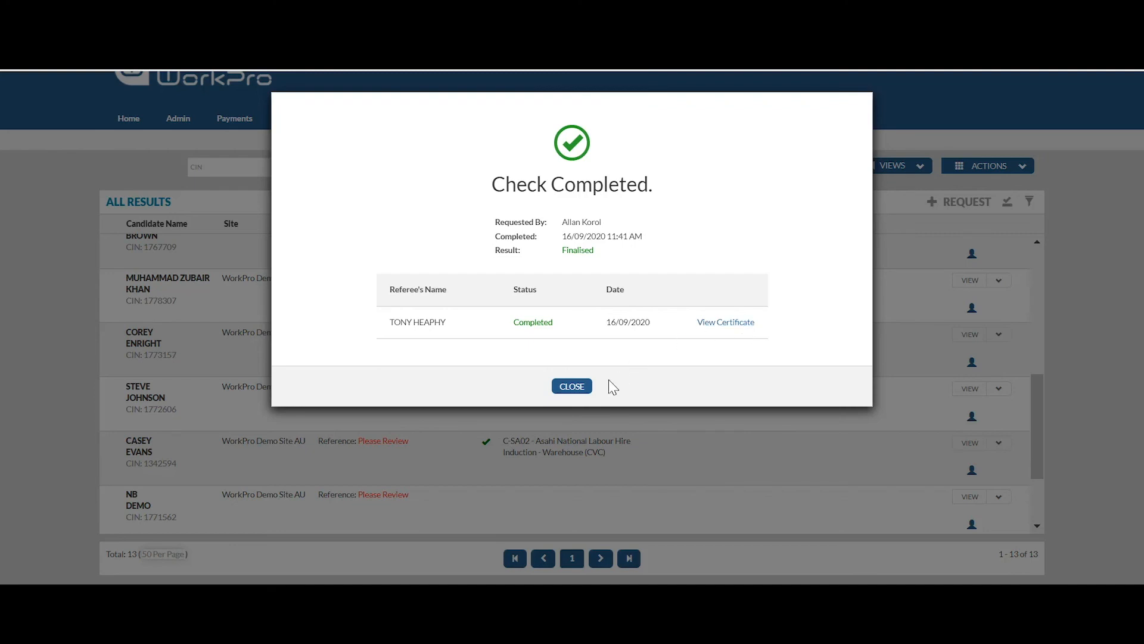
{"action": "left_click", "coordinate": [563, 387]}
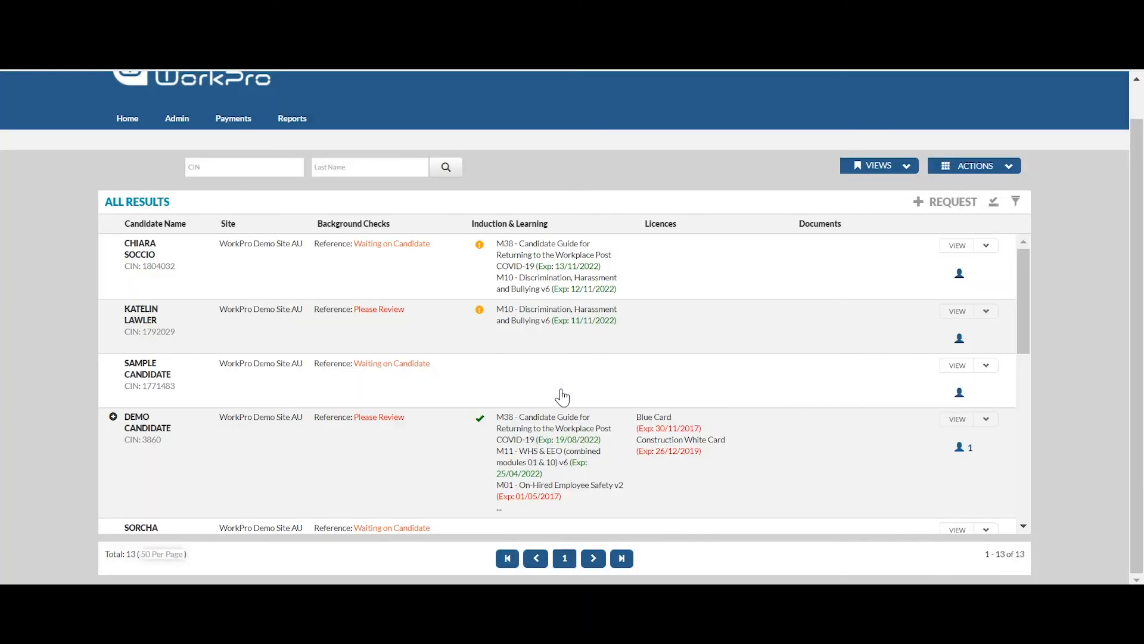